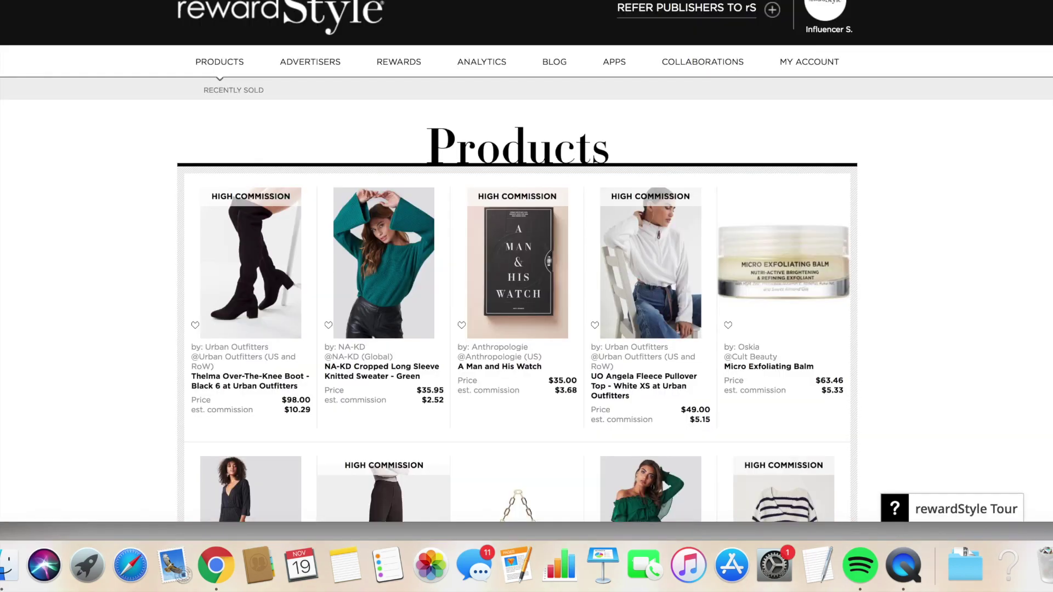
{"action": "scroll", "coordinate": [526, 296], "scroll_direction": "down", "scroll_amount": 2}
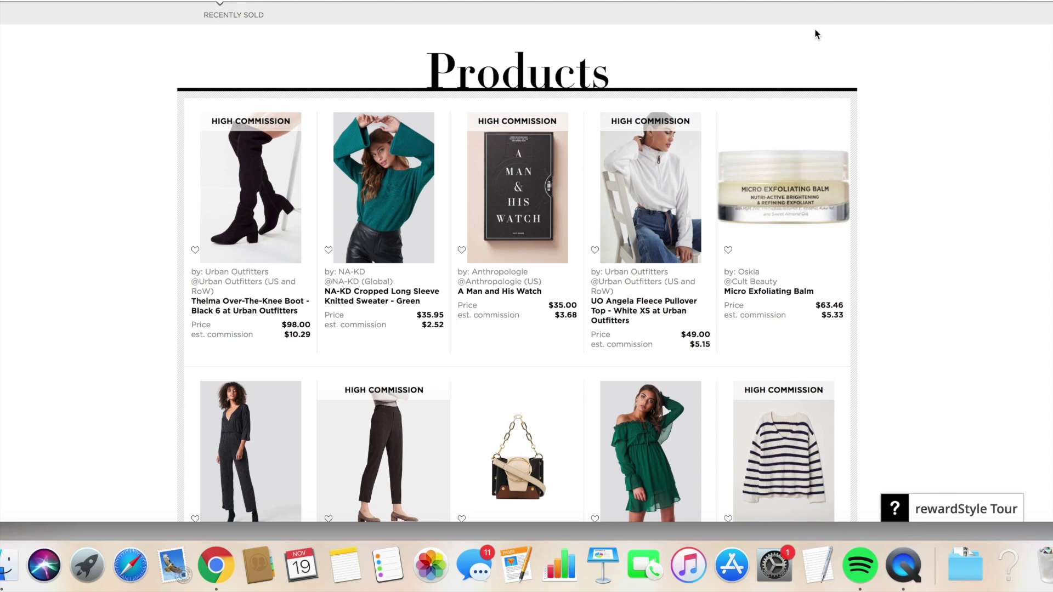
{"action": "mouse_move", "coordinate": [808, 62]}
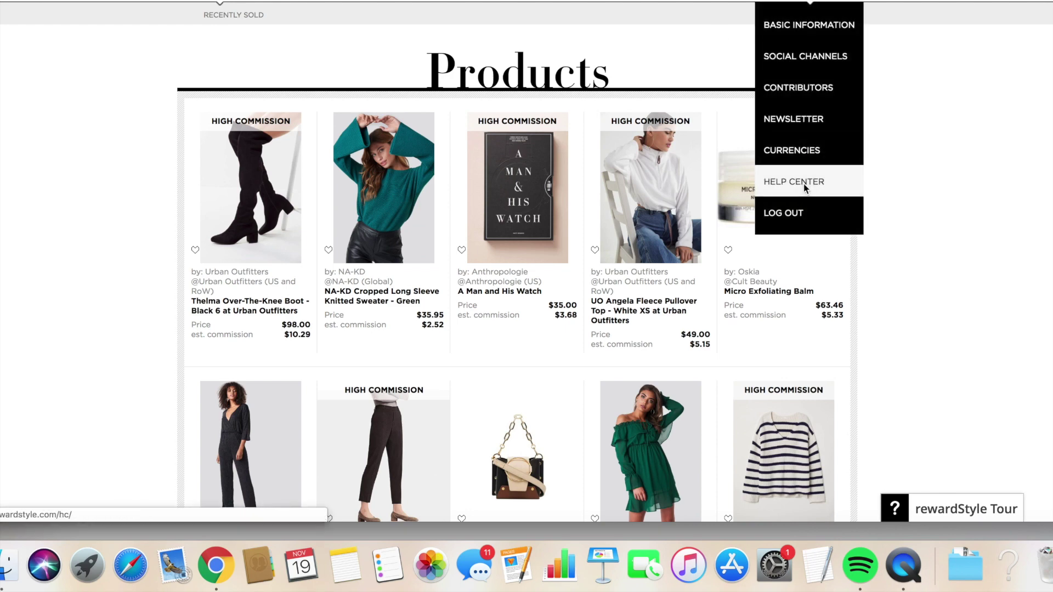
Step: Open the rewardStyle Help Center and its Getting Started category
{"action": "left_click", "coordinate": [804, 184]}
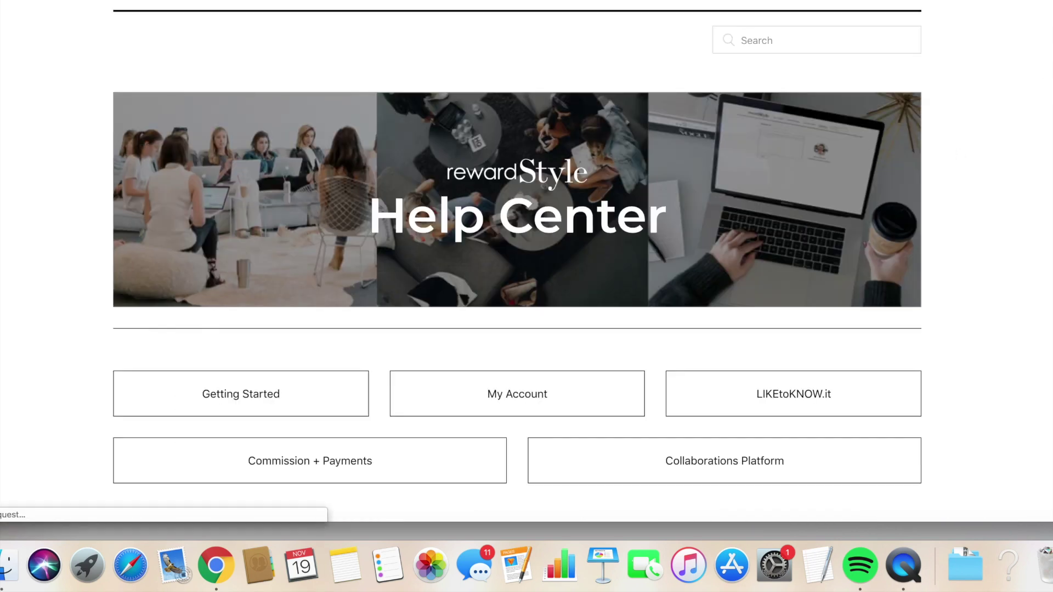
{"action": "scroll", "coordinate": [526, 296], "scroll_direction": "down", "scroll_amount": 5}
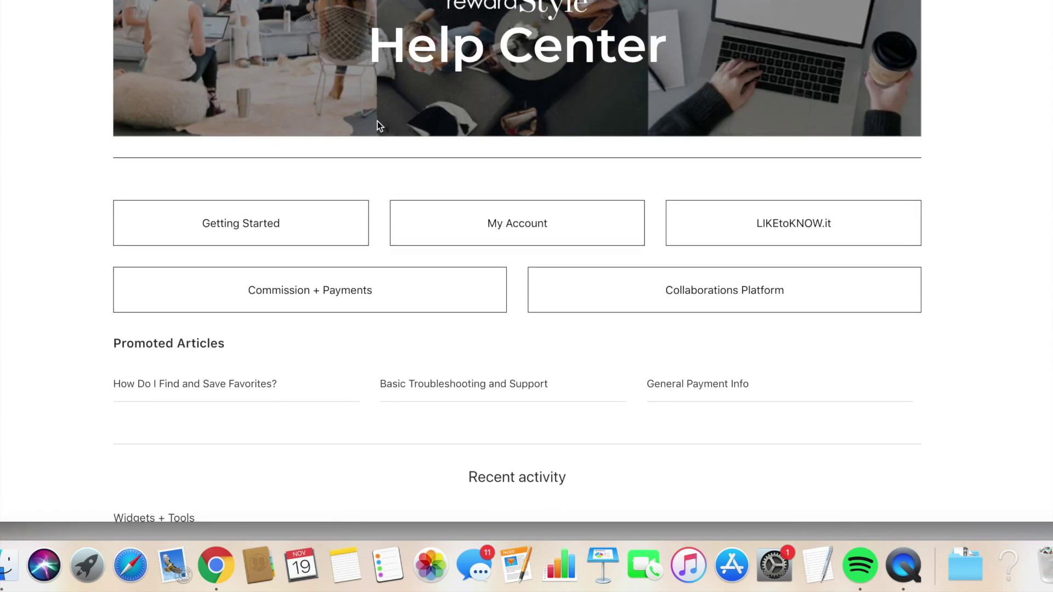
{"action": "left_click", "coordinate": [249, 225]}
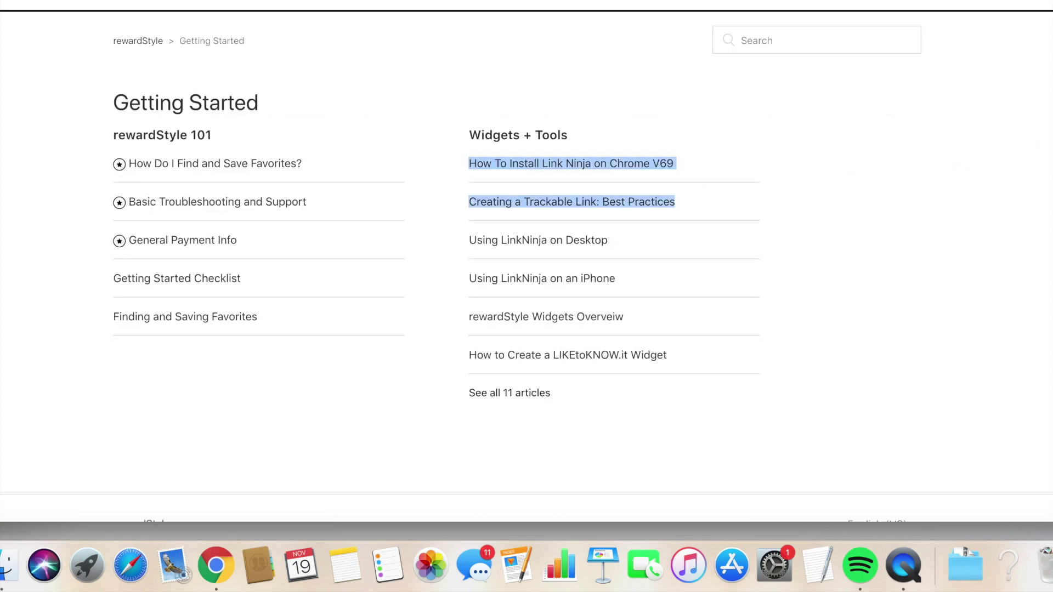
{"action": "scroll", "coordinate": [527, 297], "scroll_direction": "down", "scroll_amount": 1}
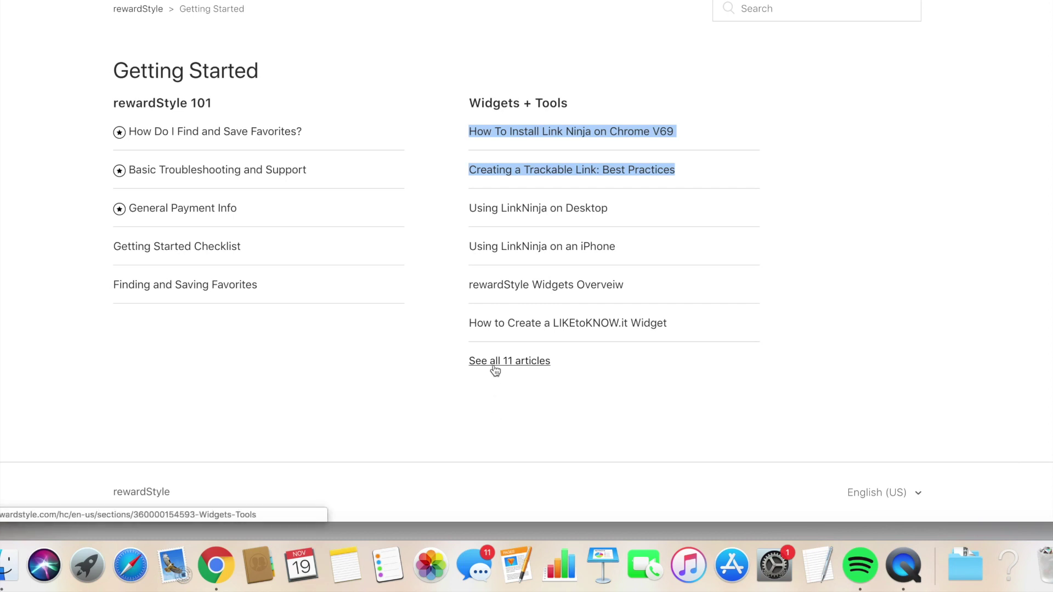
Step: Show all 11 Widgets + Tools help articles
{"action": "left_click", "coordinate": [815, 184]}
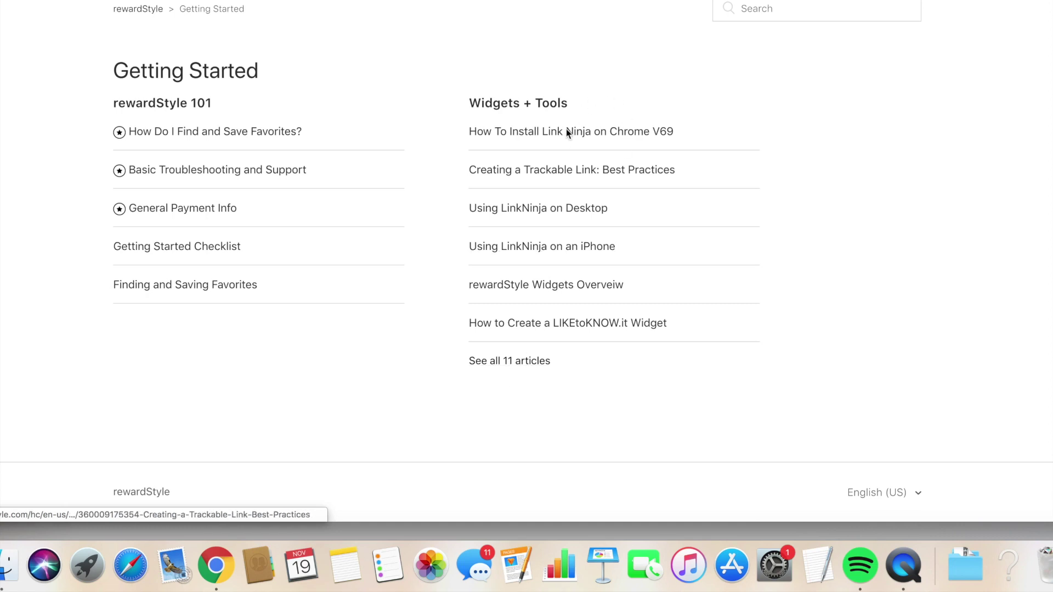
{"action": "left_click", "coordinate": [520, 362]}
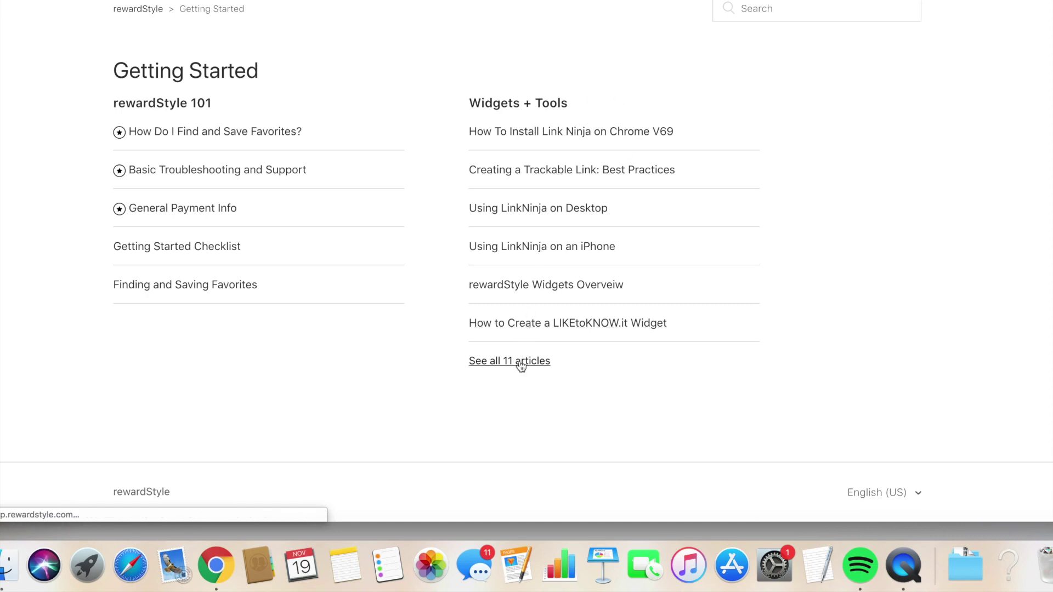
{"action": "scroll", "coordinate": [527, 296], "scroll_direction": "down", "scroll_amount": 4}
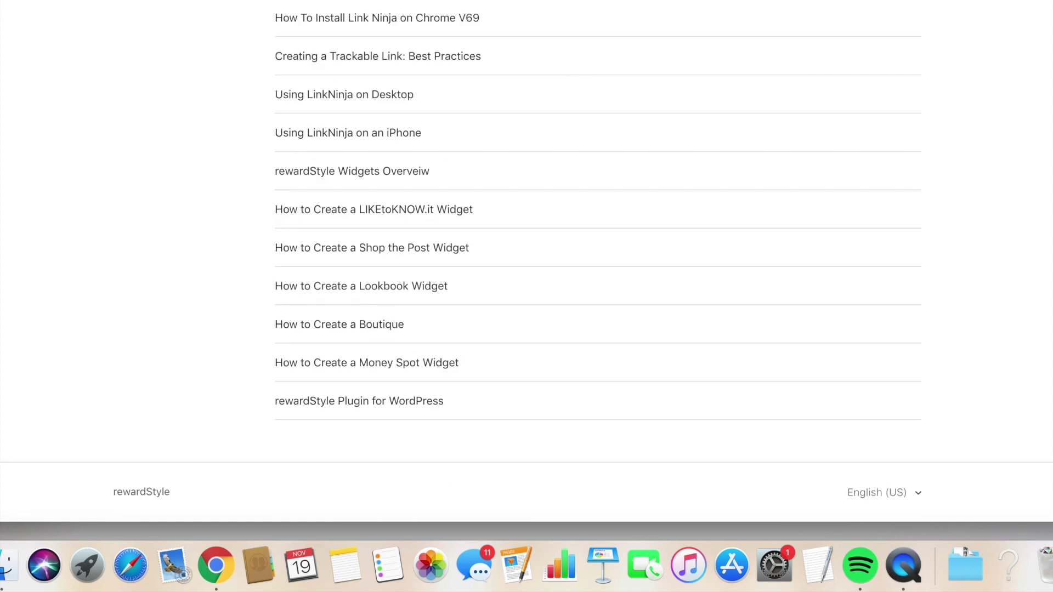
Step: Open the 'rewardStyle Plugin for WordPress' article and download its rewardStyle Plugin for WordPress.zip attachment
{"action": "left_click", "coordinate": [396, 408]}
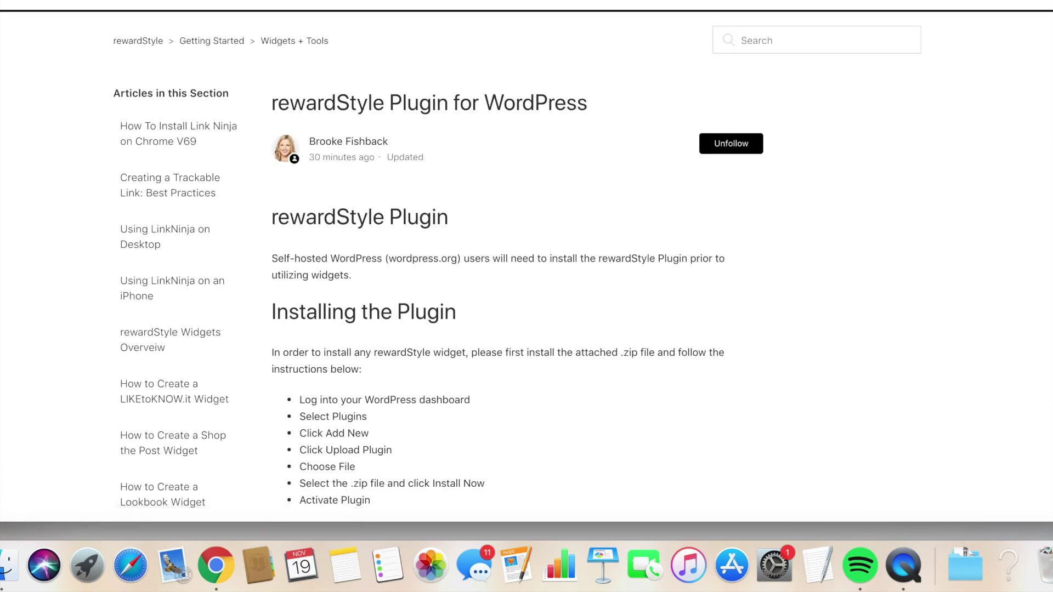
{"action": "scroll", "coordinate": [527, 329], "scroll_direction": "down", "scroll_amount": 6}
{"action": "scroll", "coordinate": [527, 330], "scroll_direction": "up", "scroll_amount": 2}
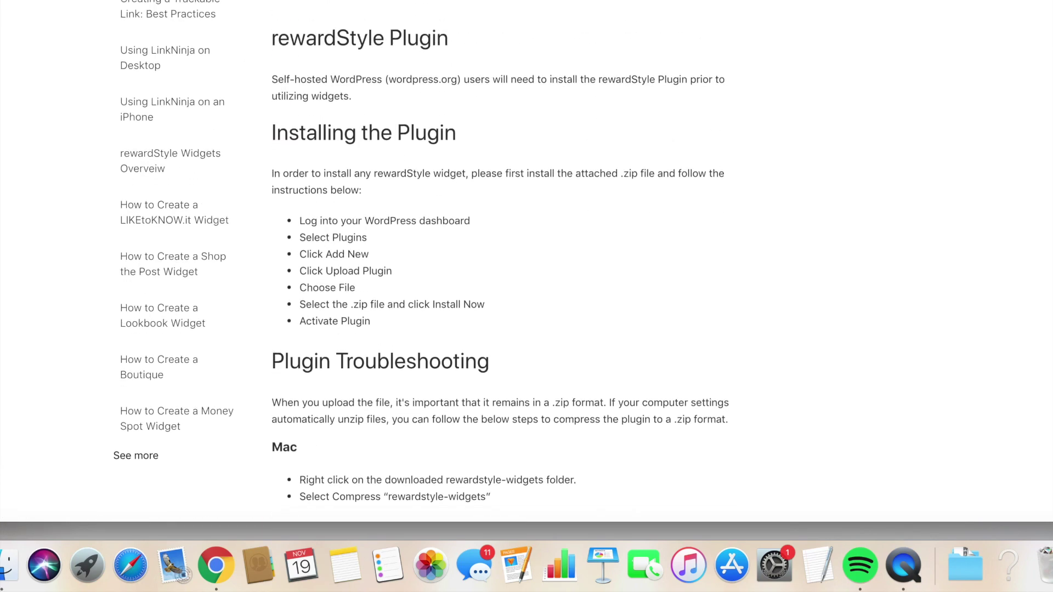
{"action": "scroll", "coordinate": [526, 329], "scroll_direction": "up", "scroll_amount": 1}
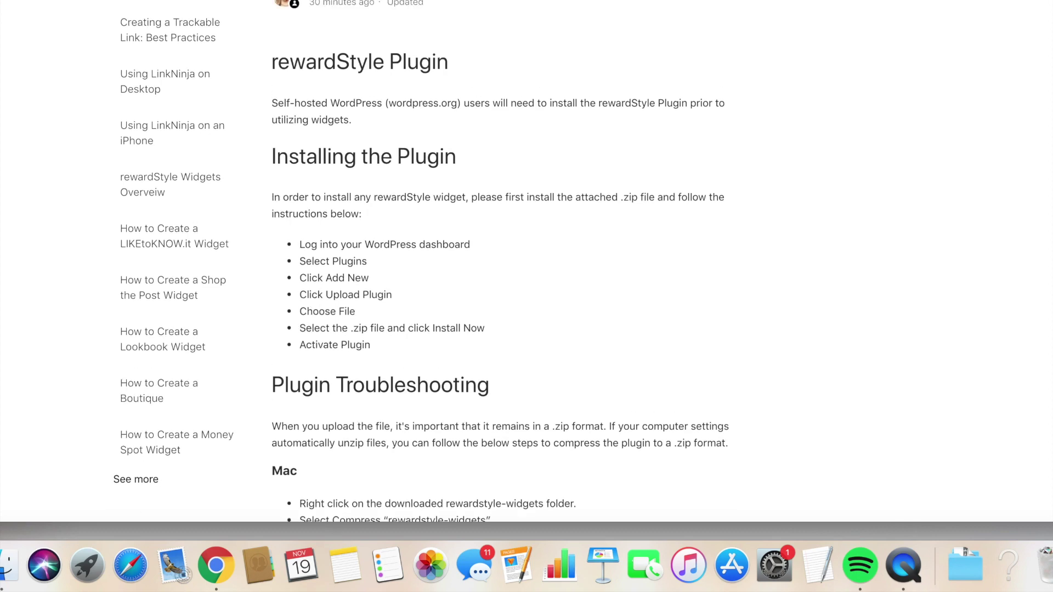
{"action": "scroll", "coordinate": [527, 330], "scroll_direction": "down", "scroll_amount": 3}
{"action": "scroll", "coordinate": [526, 329], "scroll_direction": "down", "scroll_amount": 3}
{"action": "scroll", "coordinate": [527, 329], "scroll_direction": "down", "scroll_amount": 3}
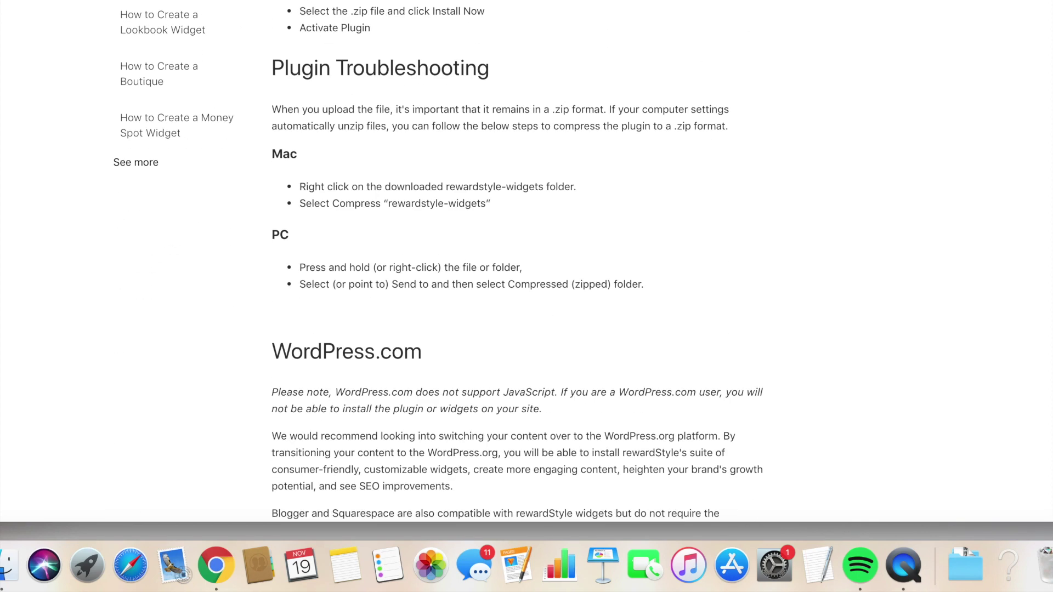
{"action": "scroll", "coordinate": [527, 330], "scroll_direction": "down", "scroll_amount": 3}
{"action": "scroll", "coordinate": [527, 330], "scroll_direction": "down", "scroll_amount": 3}
{"action": "scroll", "coordinate": [526, 329], "scroll_direction": "down", "scroll_amount": 3}
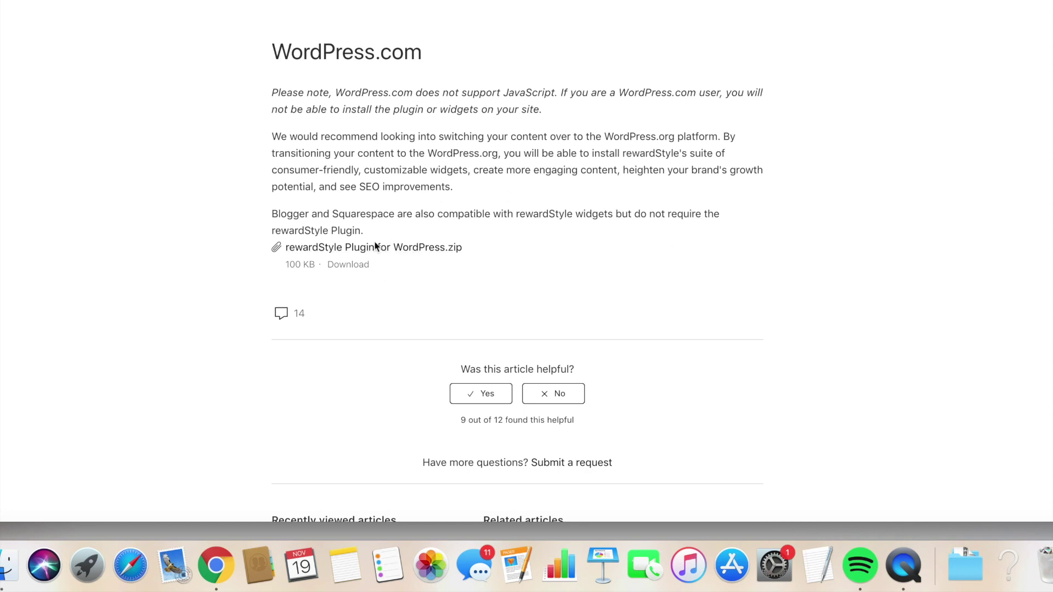
{"action": "left_click", "coordinate": [348, 264]}
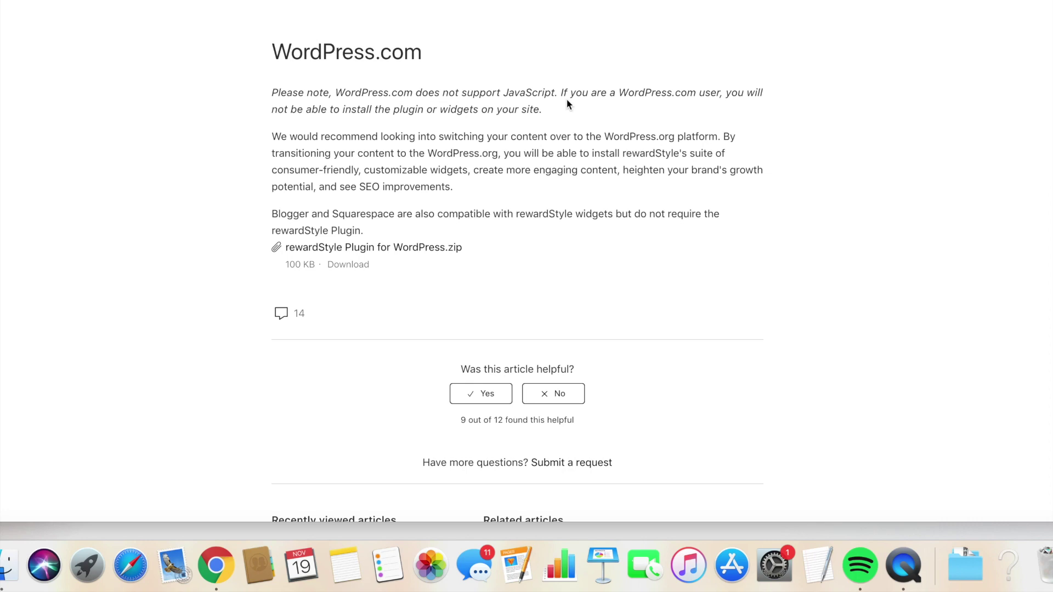
Step: Switch to the WordPress Add Plugins page in the other browser tab
{"action": "key", "text": "ctrl+Tab"}
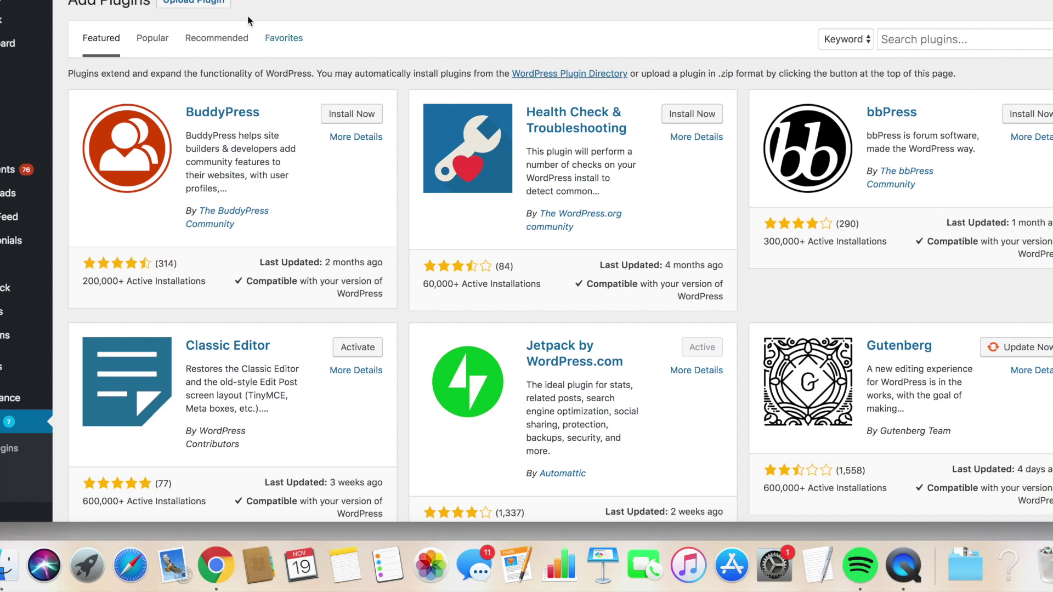
Step: Select rewardStyle Plugin for WordPress.zip from Downloads in the Upload Plugin area
{"action": "left_click", "coordinate": [209, 8]}
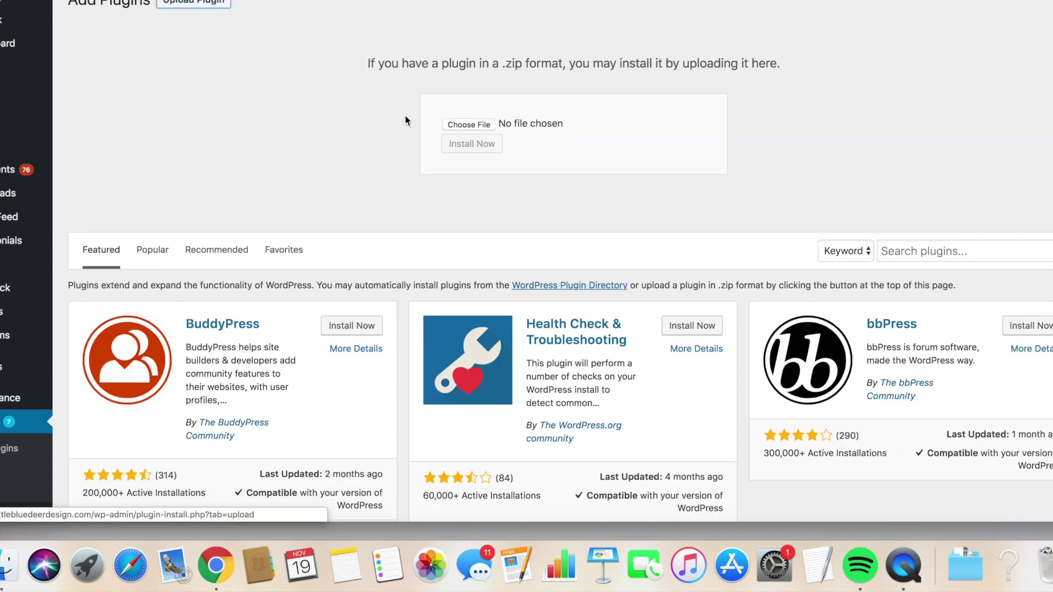
{"action": "left_click", "coordinate": [469, 125]}
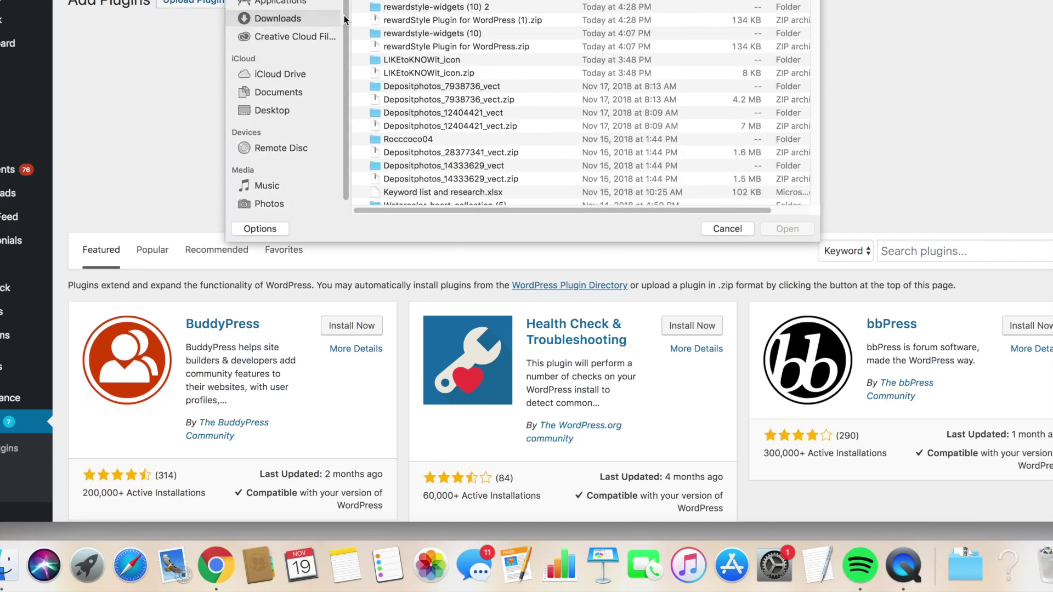
{"action": "double_click", "coordinate": [445, 47]}
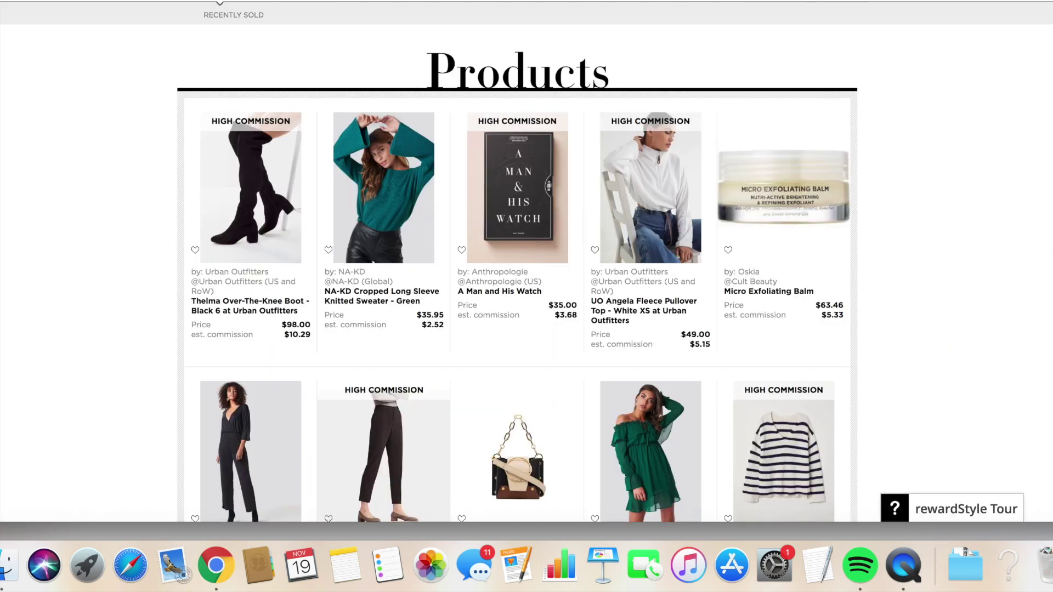
{"action": "scroll", "coordinate": [527, 296], "scroll_direction": "down", "scroll_amount": 1}
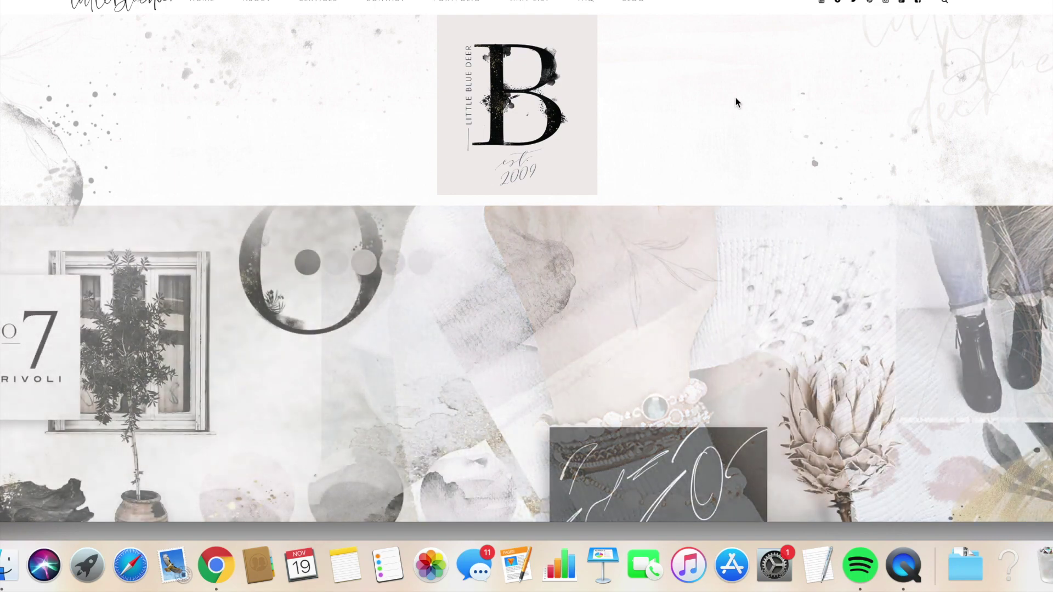
{"action": "mouse_move", "coordinate": [318, 2]}
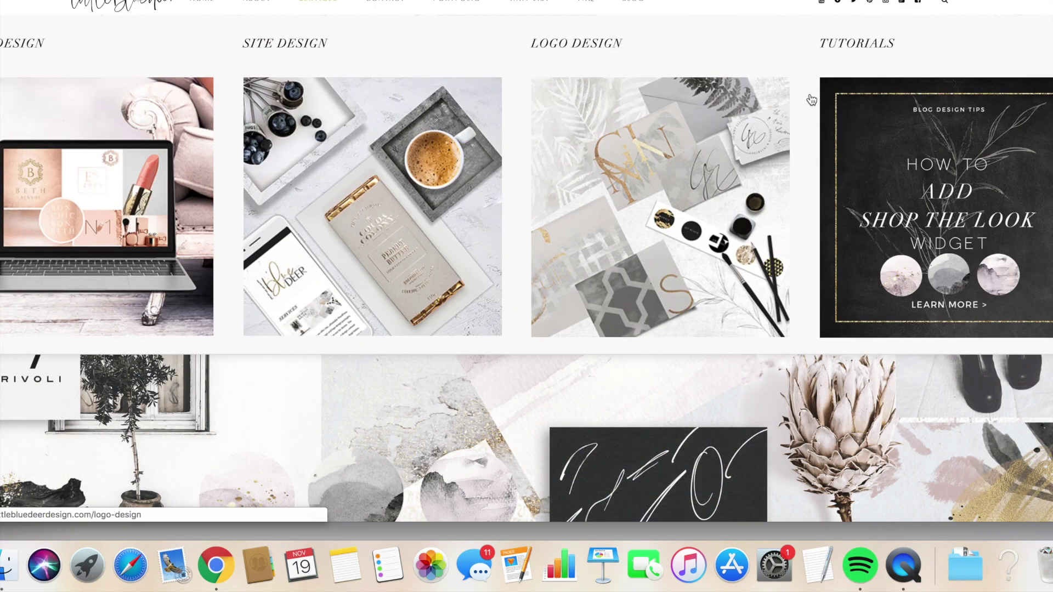
Step: Open the Tutorials section on the Little Blue Deer Design homepage
{"action": "left_click", "coordinate": [890, 148]}
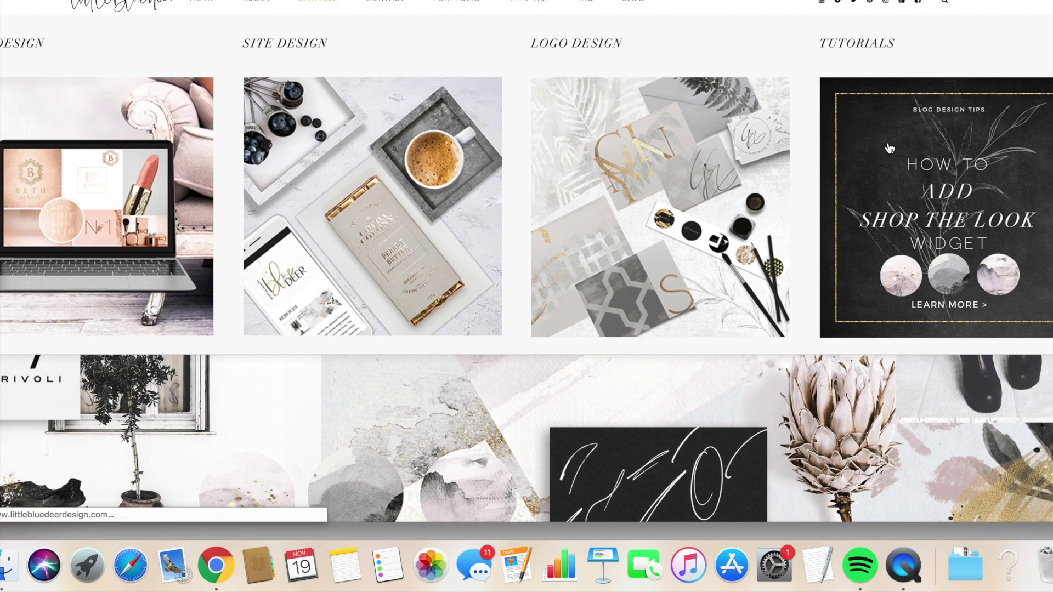